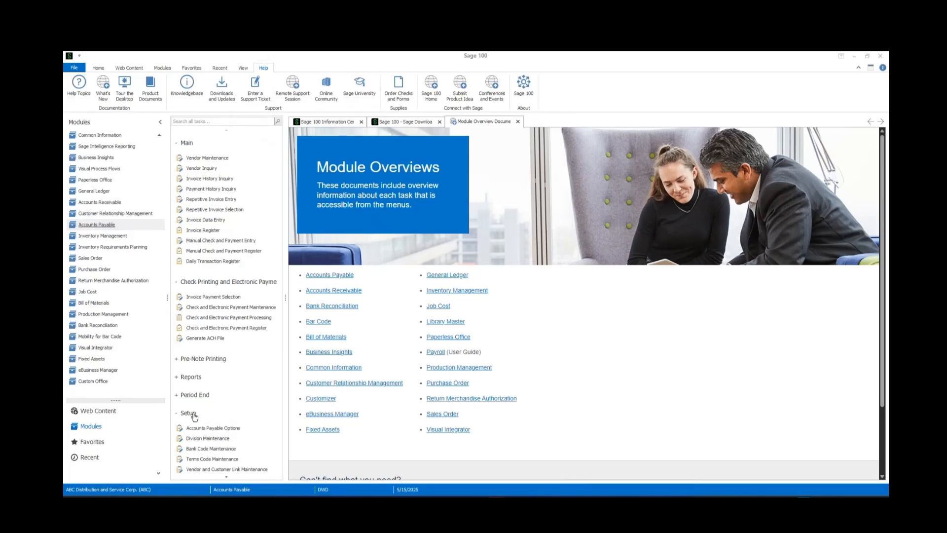
# - In the Accounts Payable Options, set Apply Changes to Remit to Address to Prompt and accept the options
pyautogui.click(212, 428)
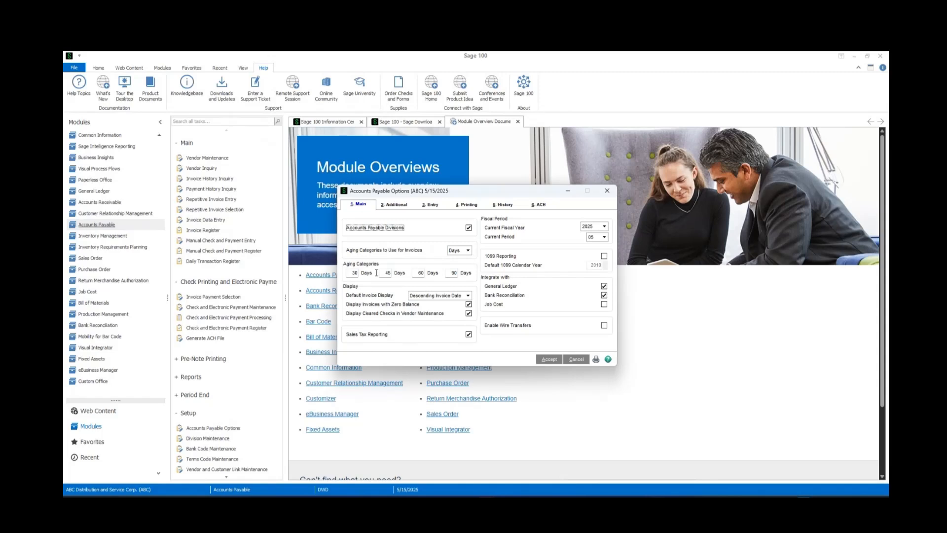
pyautogui.click(389, 207)
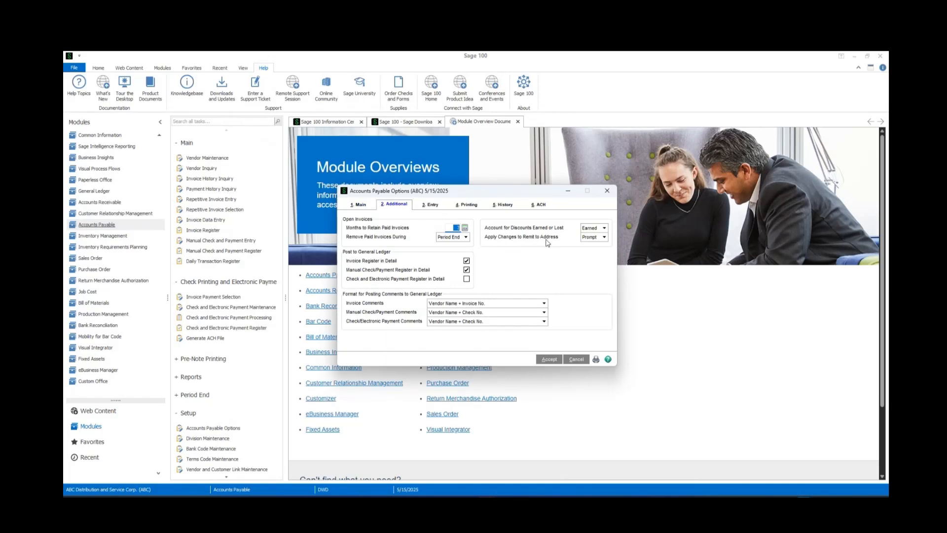
pyautogui.click(604, 237)
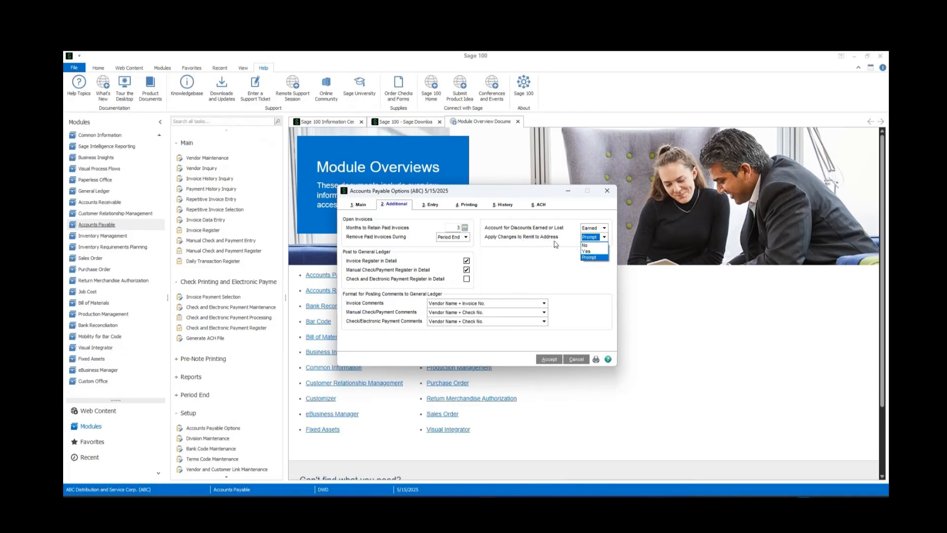
pyautogui.click(592, 258)
pyautogui.click(545, 359)
# - Change the street ending of vendor Airway Property's main address to Road, save the vendor, and agree to update the remit-to address
pyautogui.click(200, 159)
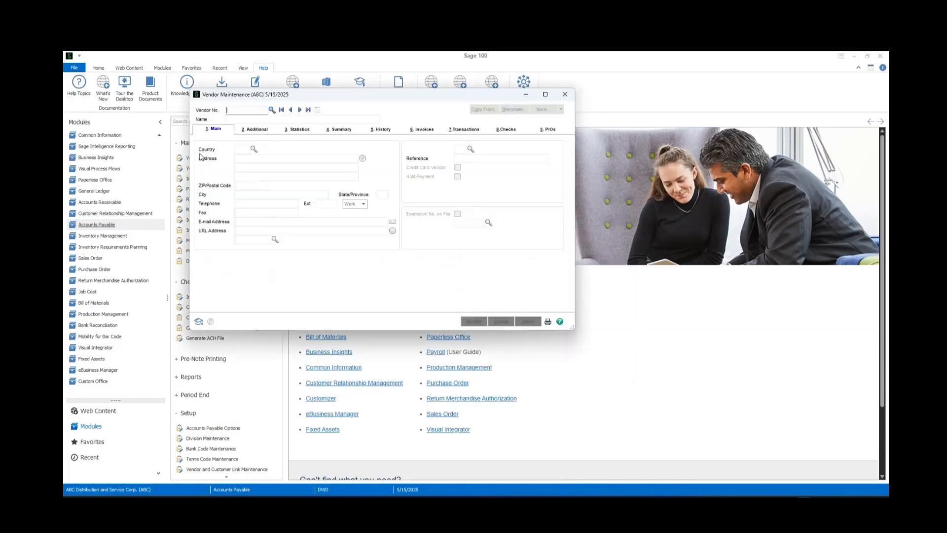
pyautogui.click(300, 110)
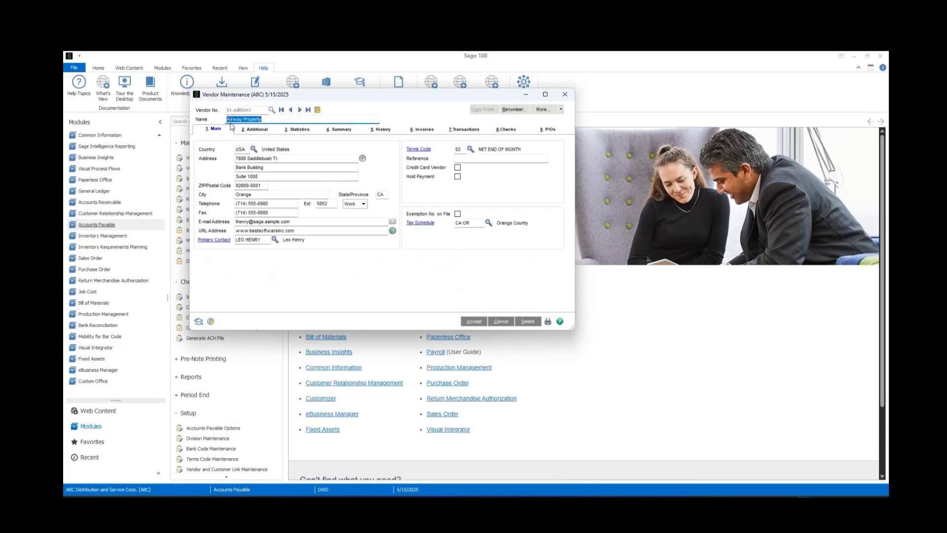
pyautogui.click(246, 156)
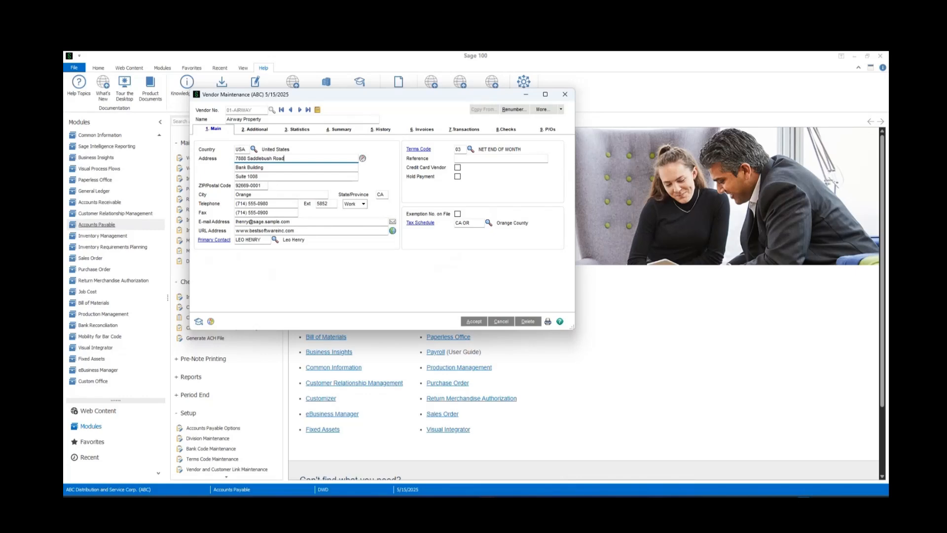
pyautogui.click(363, 158)
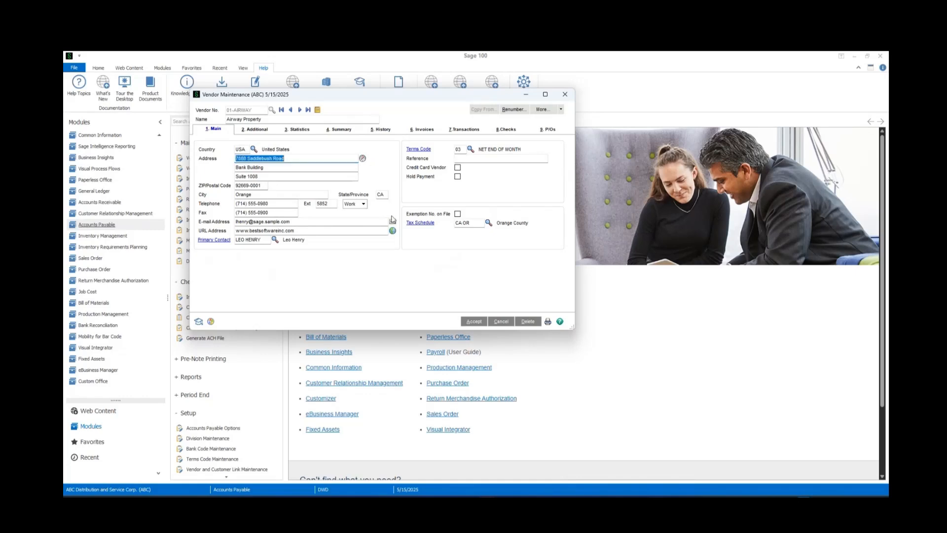
pyautogui.click(473, 323)
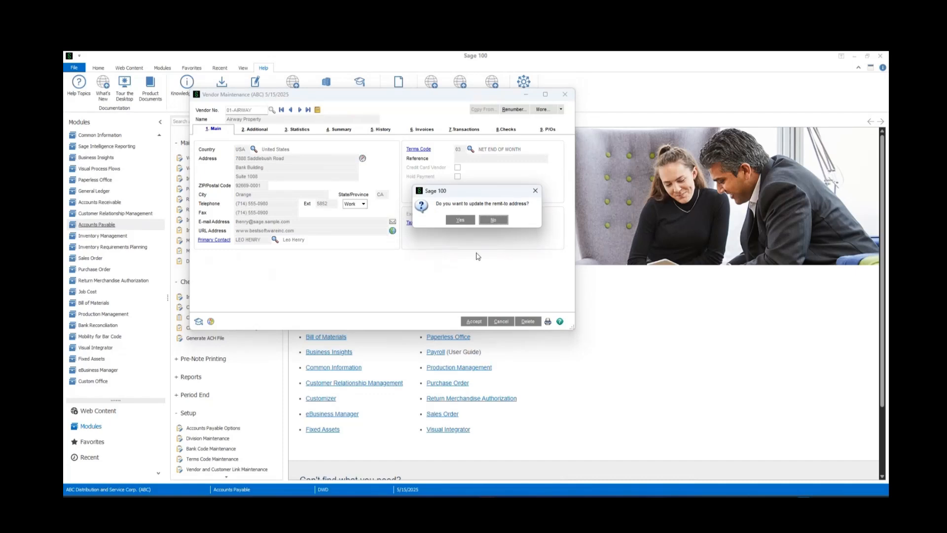
pyautogui.moveTo(436, 204); pyautogui.dragTo(526, 204)
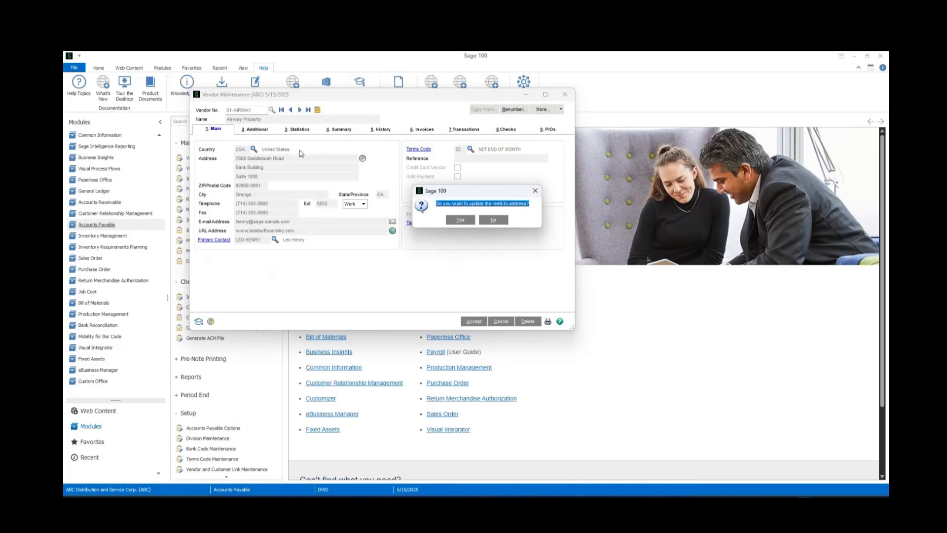
pyautogui.click(459, 220)
# - Reload vendor Airway Property and change the street ending in its Remit To Address to Drive
pyautogui.click(300, 110)
pyautogui.click(299, 110)
pyautogui.click(561, 110)
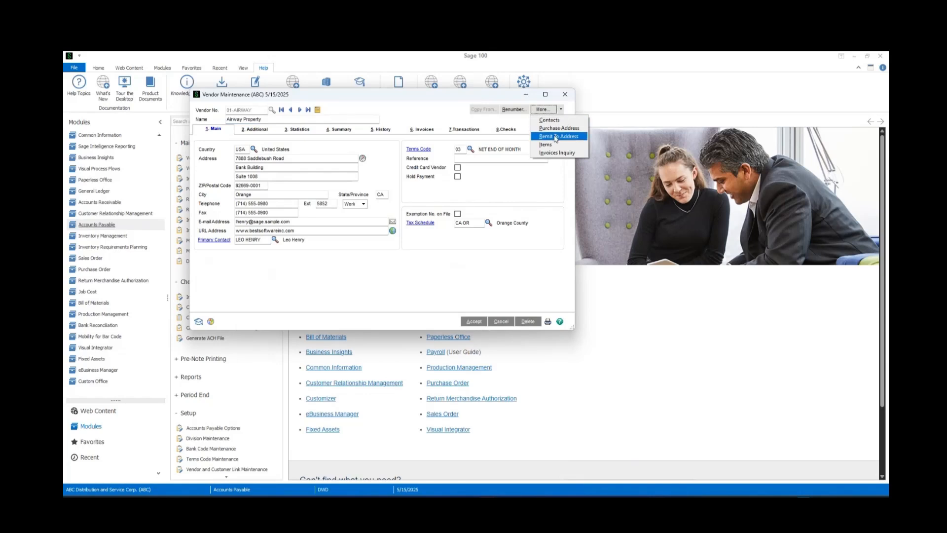
pyautogui.click(556, 136)
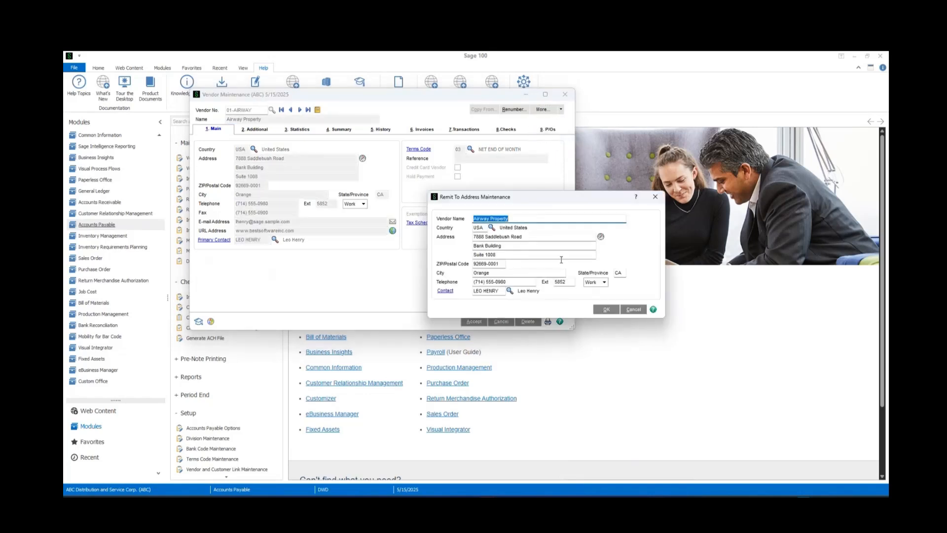
pyautogui.doubleClick(513, 236)
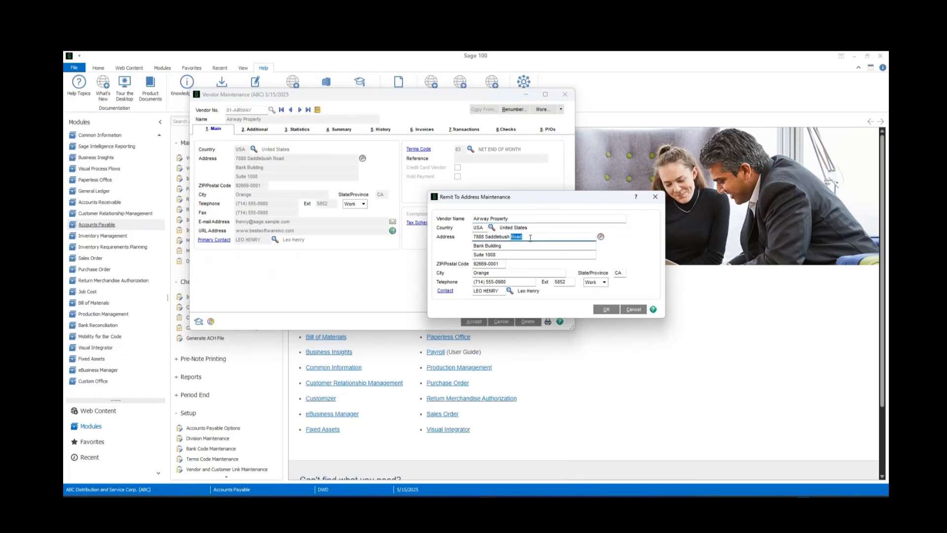
pyautogui.press('BackSpace')
pyautogui.click(606, 311)
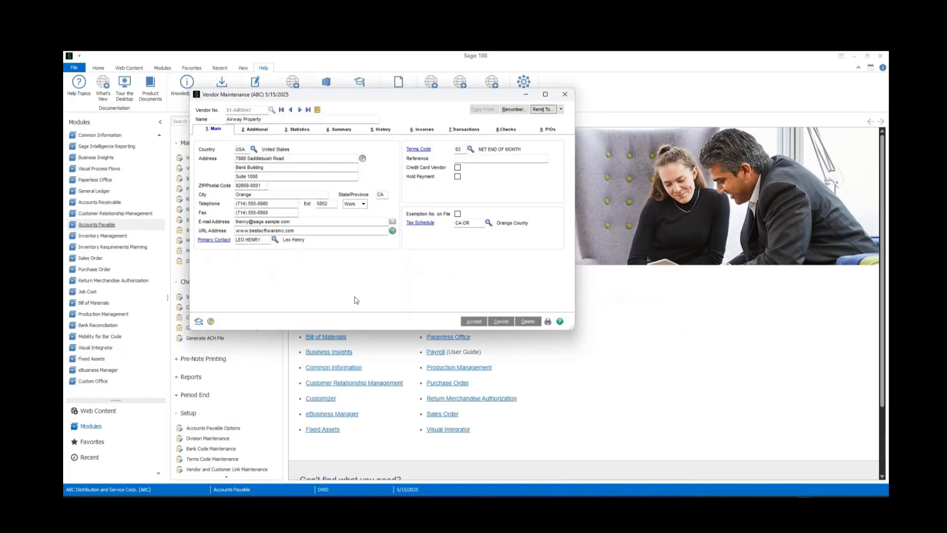
# - Compare Airway Property's main address with its remit-to address, then save the vendor record and close Vendor Maintenance
pyautogui.moveTo(236, 158); pyautogui.dragTo(295, 156)
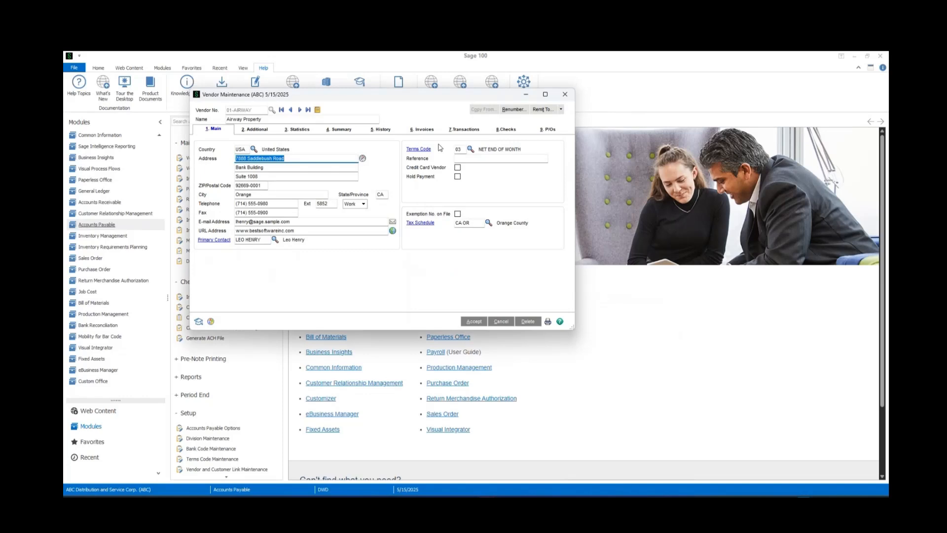
pyautogui.click(561, 111)
pyautogui.click(561, 110)
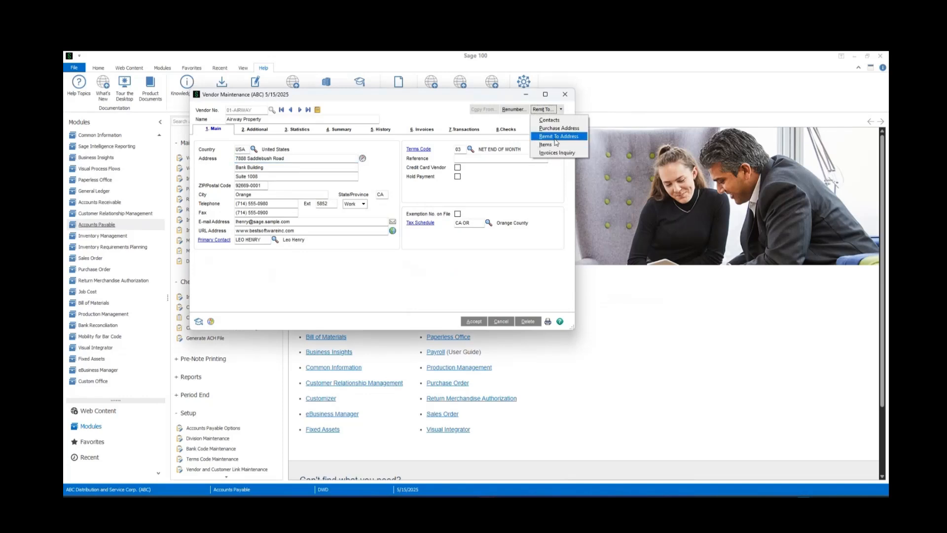
pyautogui.click(556, 138)
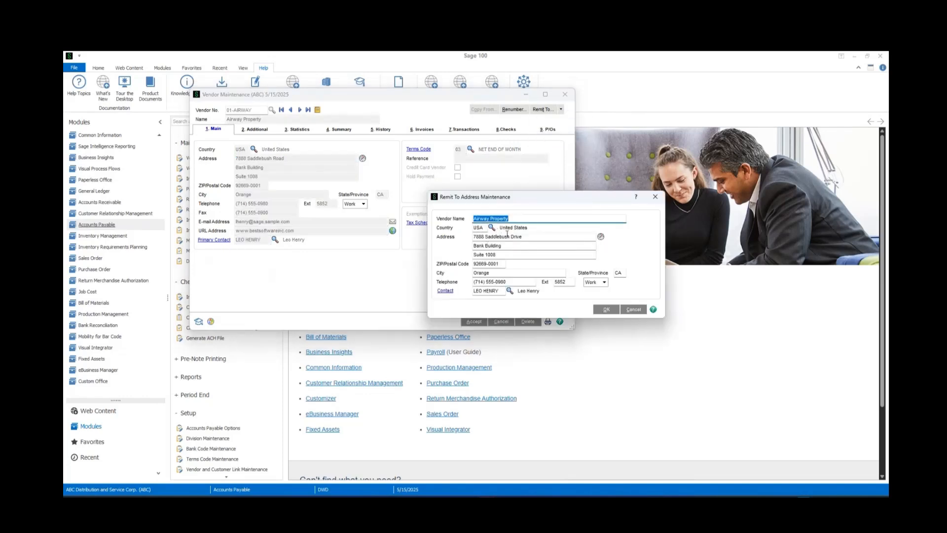
pyautogui.click(605, 310)
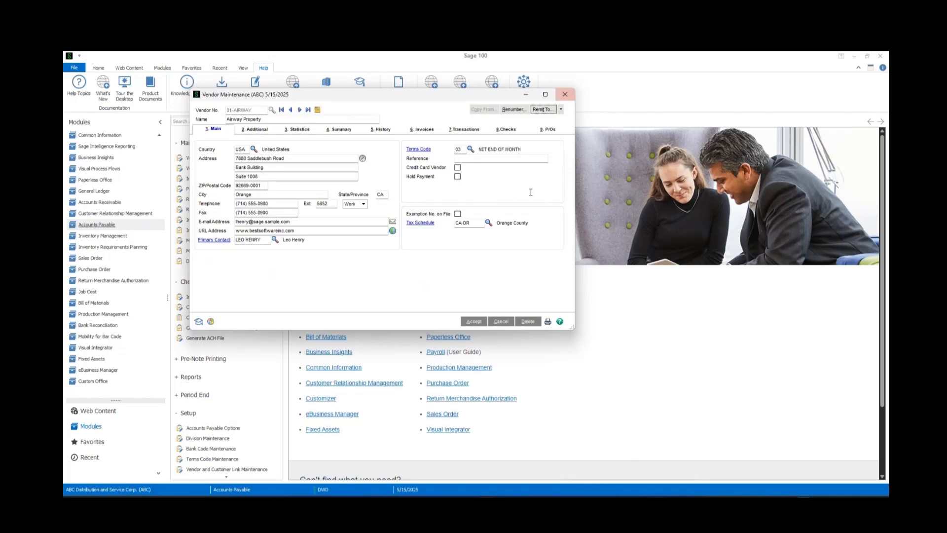
pyautogui.click(473, 322)
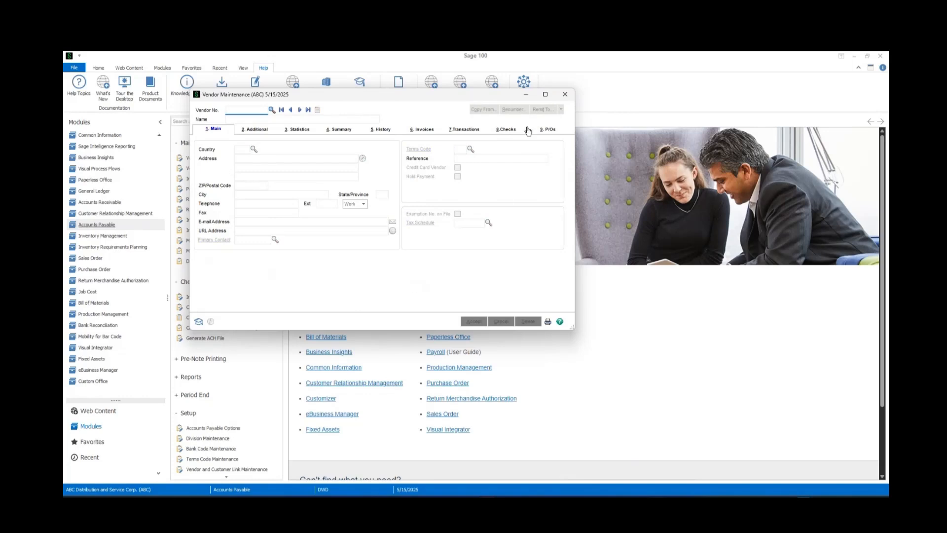
pyautogui.click(565, 94)
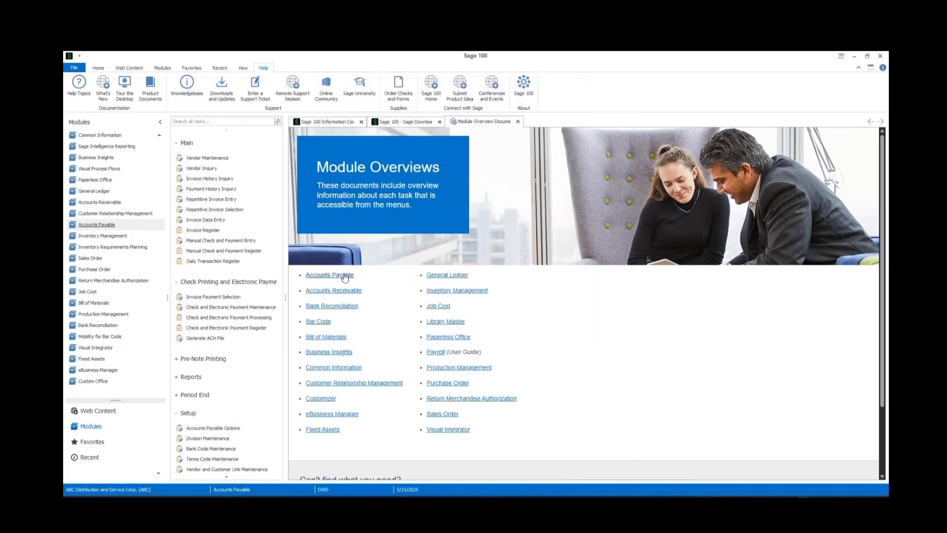
# - Set up check printing with Print Remit To Information enabled and Vendor Name equal to Airway Property, copying the name from the vendor record
pyautogui.click(205, 320)
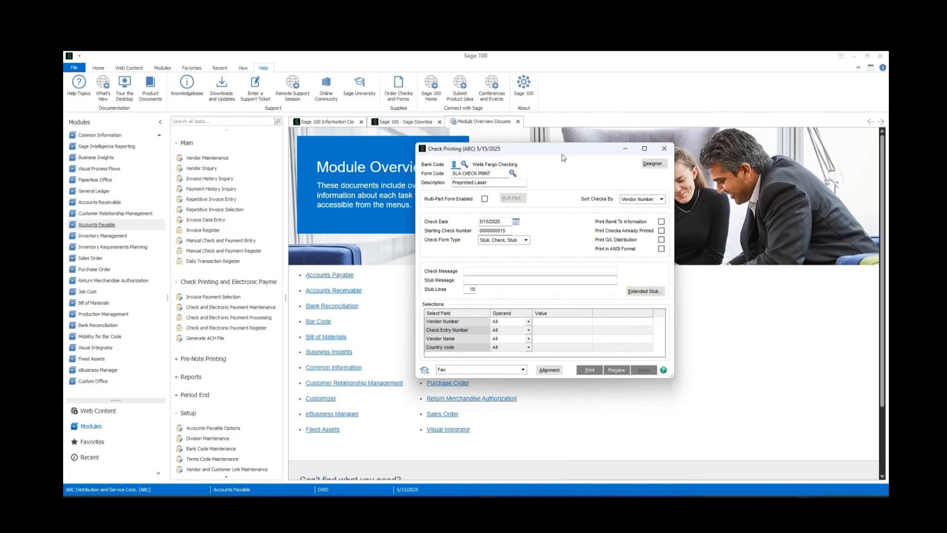
pyautogui.click(661, 222)
pyautogui.click(204, 160)
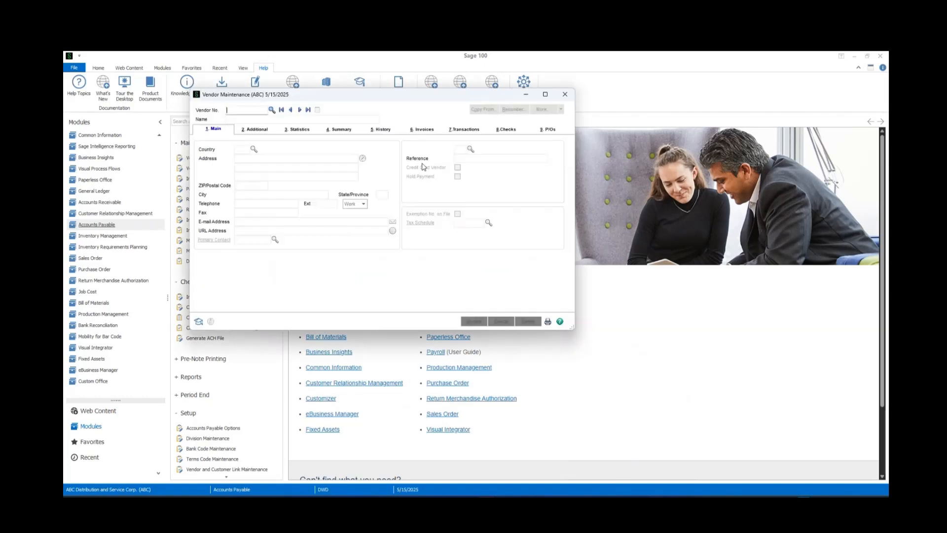
pyautogui.click(300, 110)
pyautogui.hotkey('ctrl', 'c')
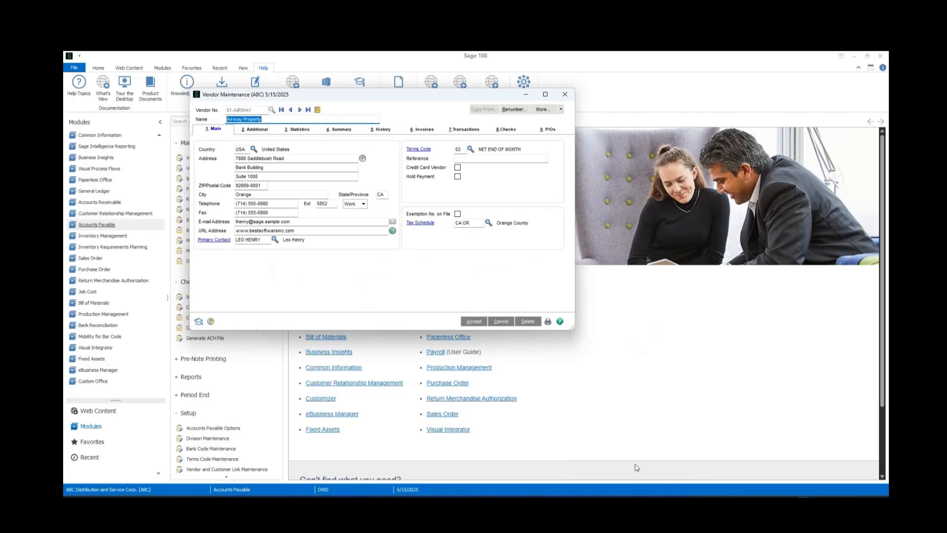
pyautogui.click(585, 421)
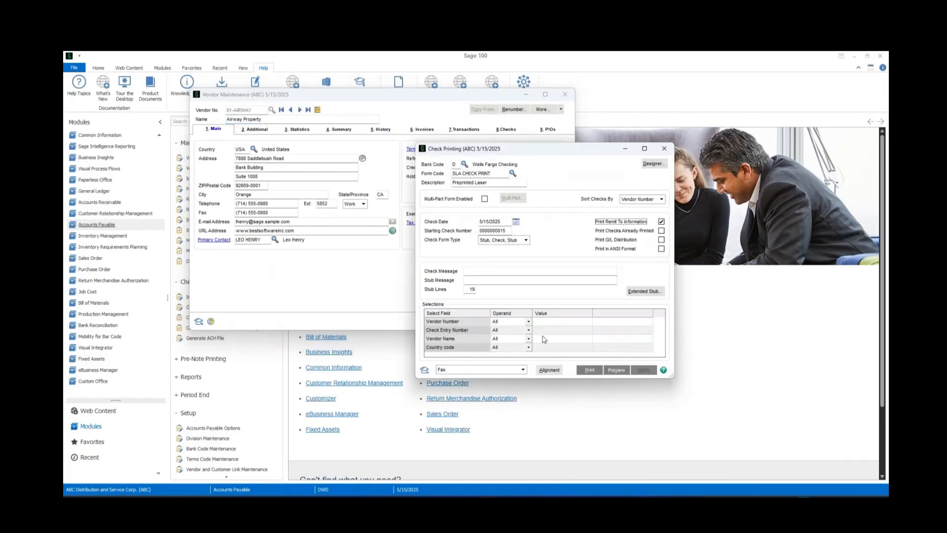
pyautogui.click(551, 339)
pyautogui.hotkey('ctrl', 'v')
# - Preview the Airway Property check to examine the payee address printed with remit-to information, and close the preview
pyautogui.click(617, 376)
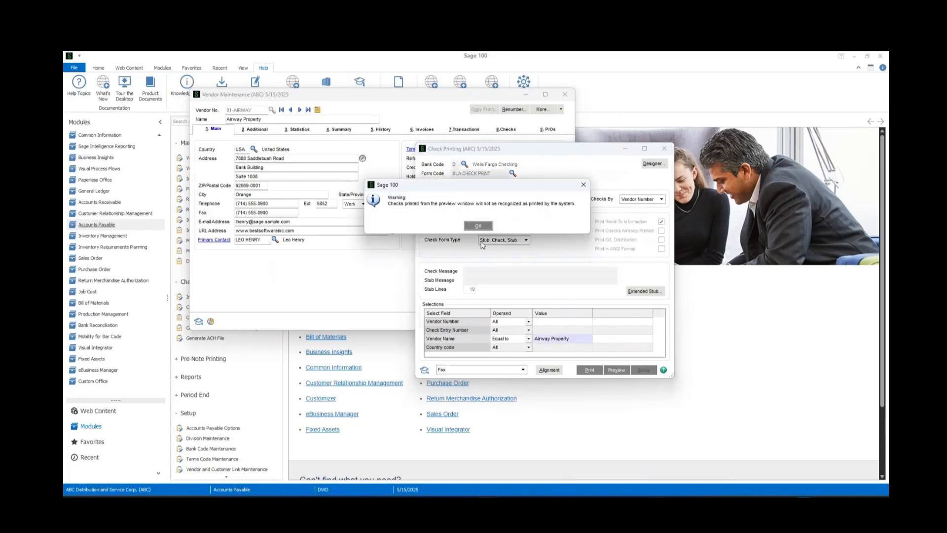
pyautogui.click(487, 228)
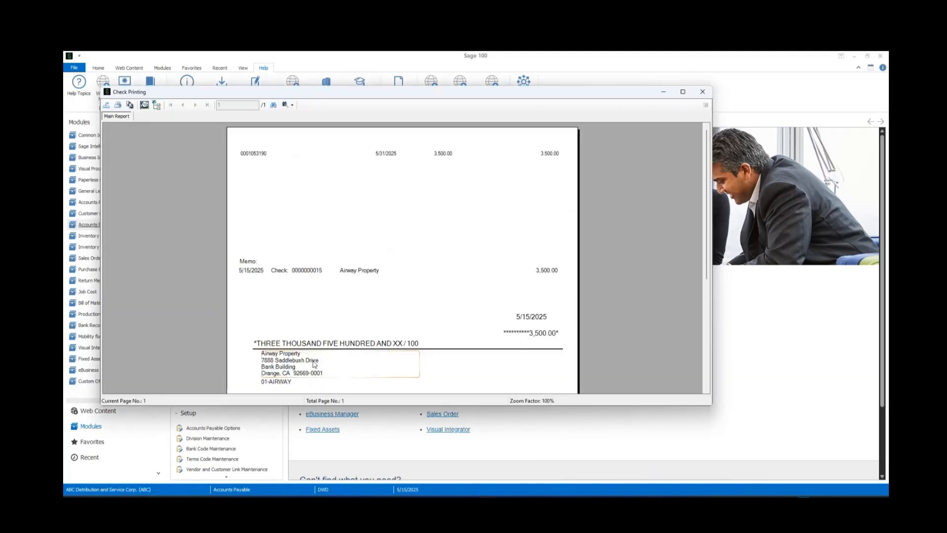
pyautogui.click(703, 92)
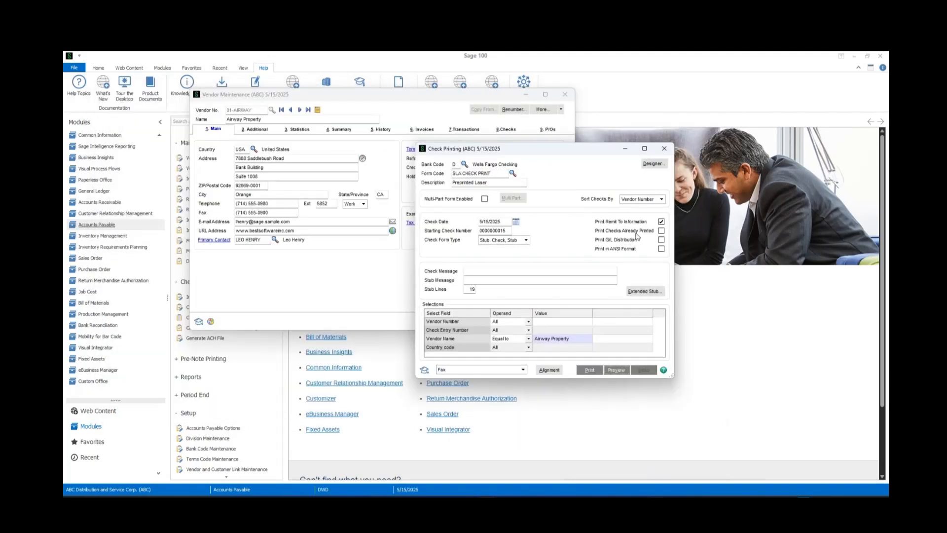
# - Disable Print Remit To Information and preview the Airway Property check again
pyautogui.click(661, 223)
pyautogui.click(616, 370)
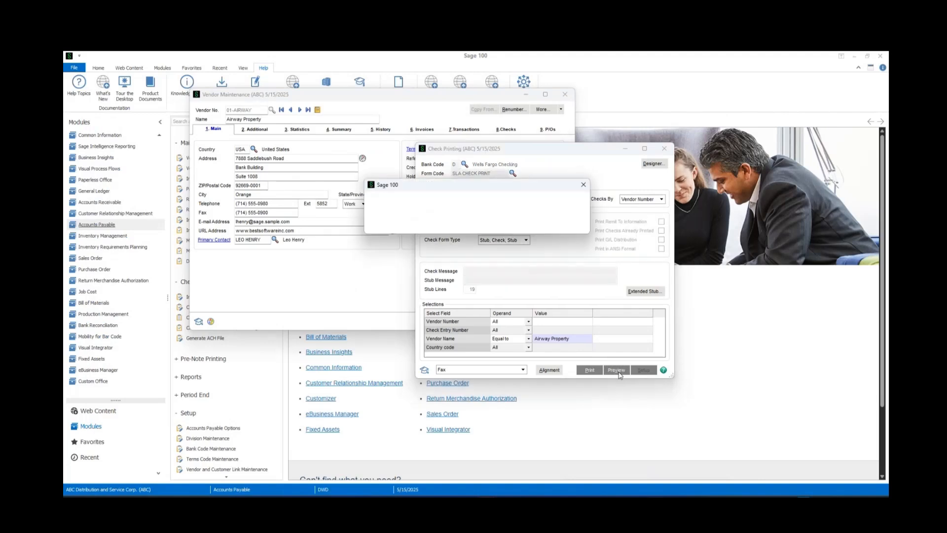
pyautogui.click(478, 227)
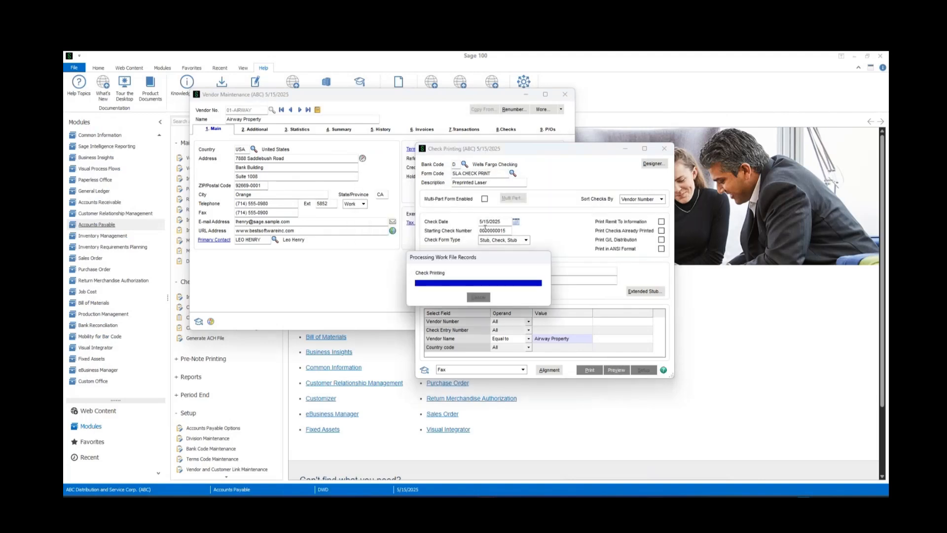